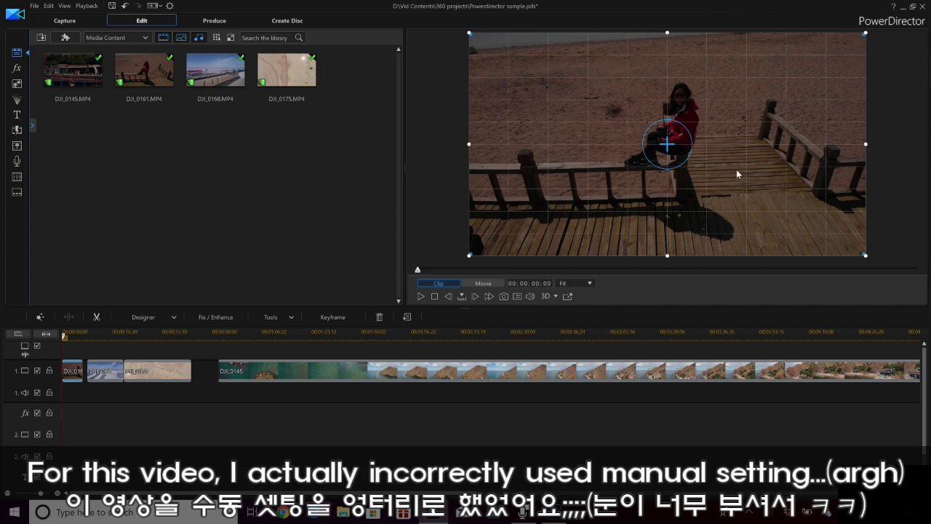
Select the boardwalk clip and turn on Lighting Adjustment in Fix/Enhance
left_click(150, 266)
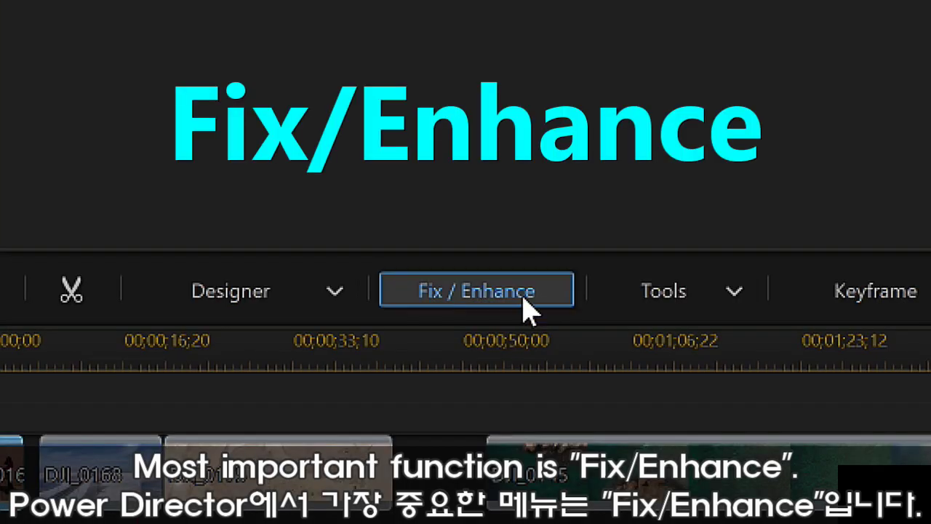
left_click(521, 308)
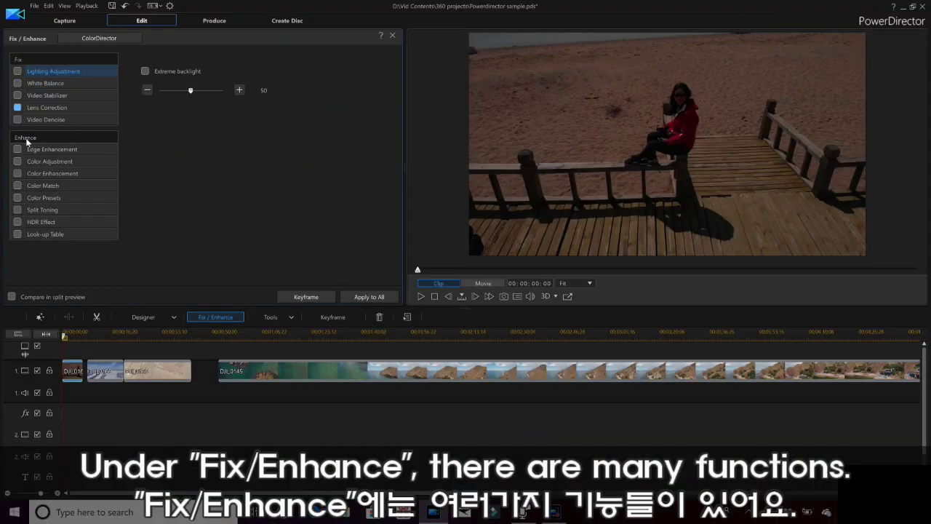
left_click(17, 72)
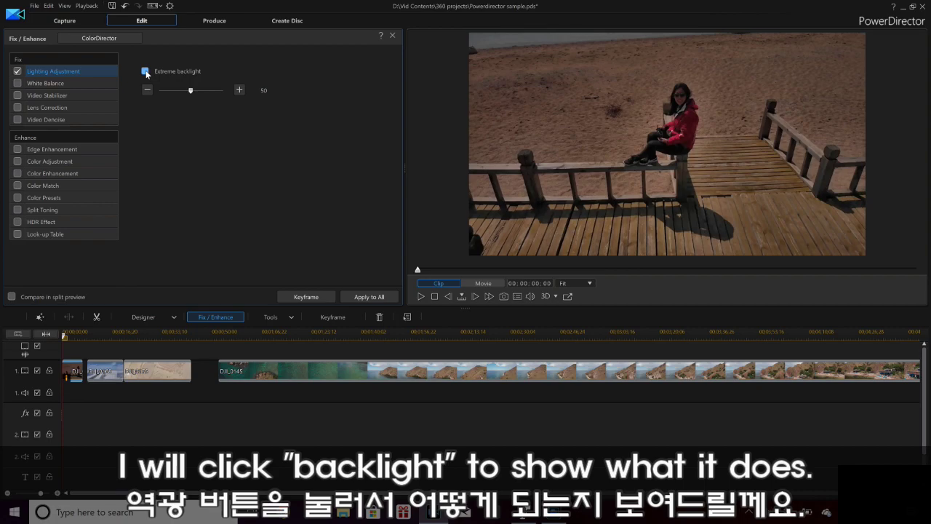
Set Lighting Adjustment to 30 with Extreme backlight off, and show split-preview comparison
left_click(146, 72)
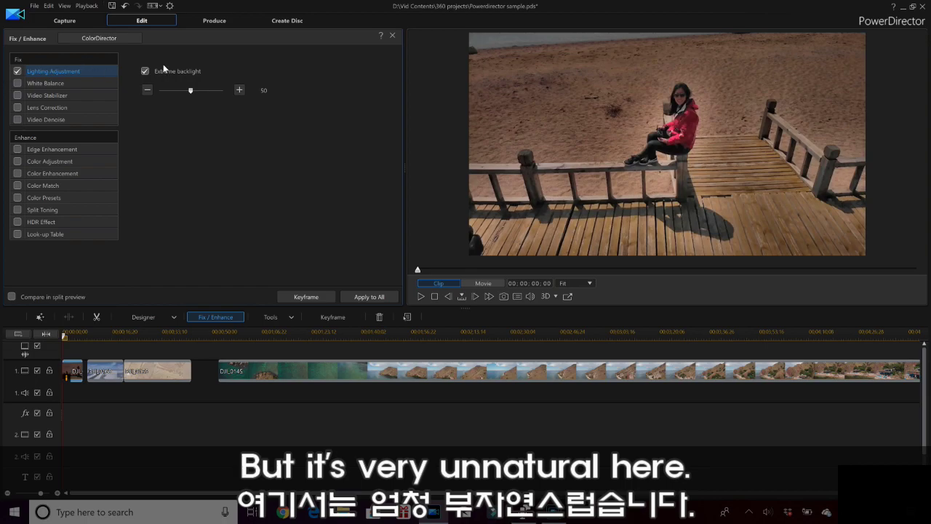
left_click(146, 71)
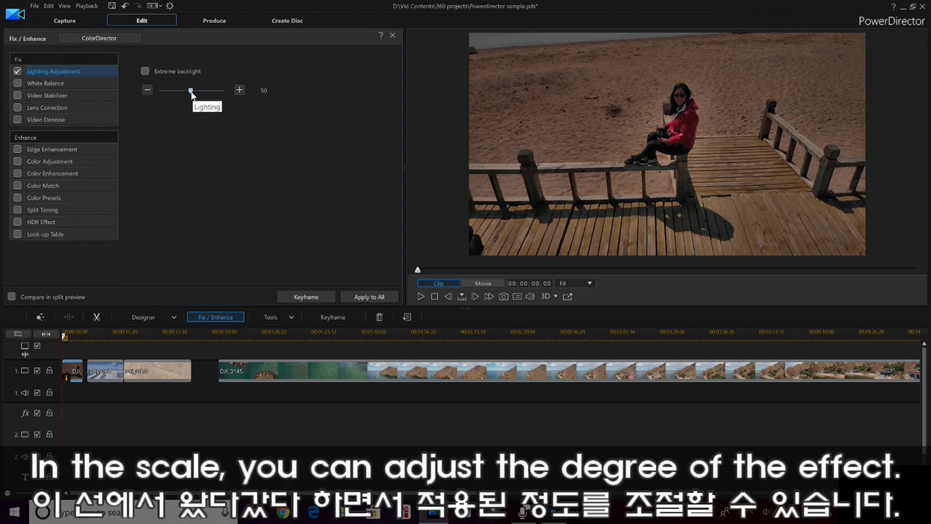
mouse_move(193, 95)
left_mouse_down()
mouse_move(160, 99)
mouse_move(228, 98)
mouse_move(180, 95)
left_mouse_up()
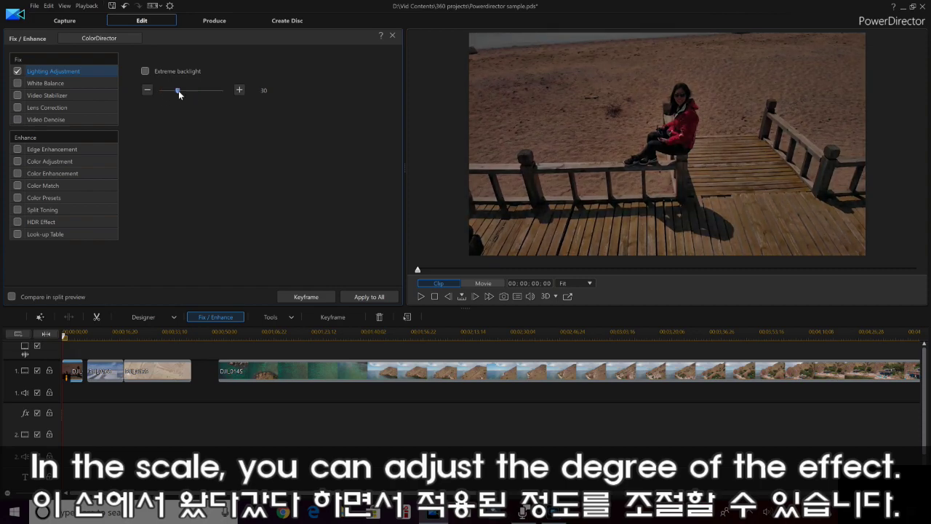
left_click(43, 296)
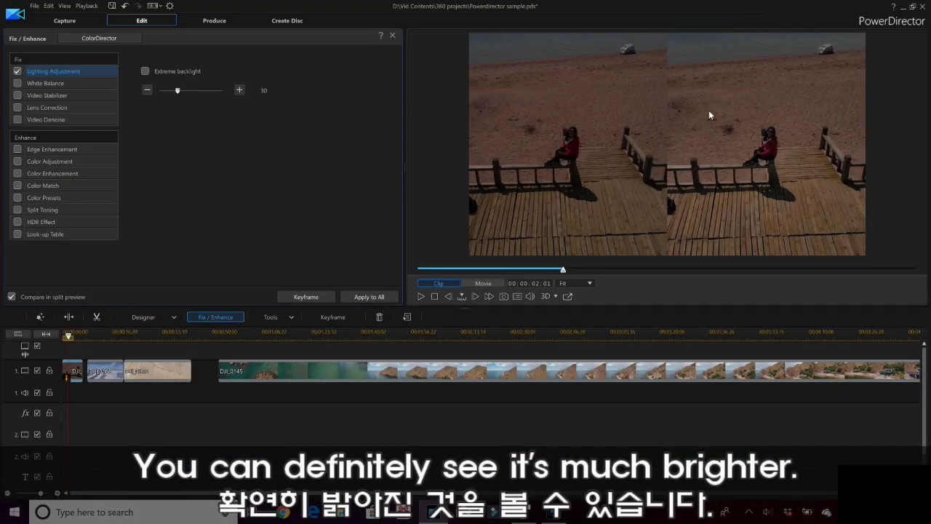
Enable Color Adjustment with brightness 17 and exposure 113, then play the clip back
left_click(37, 161)
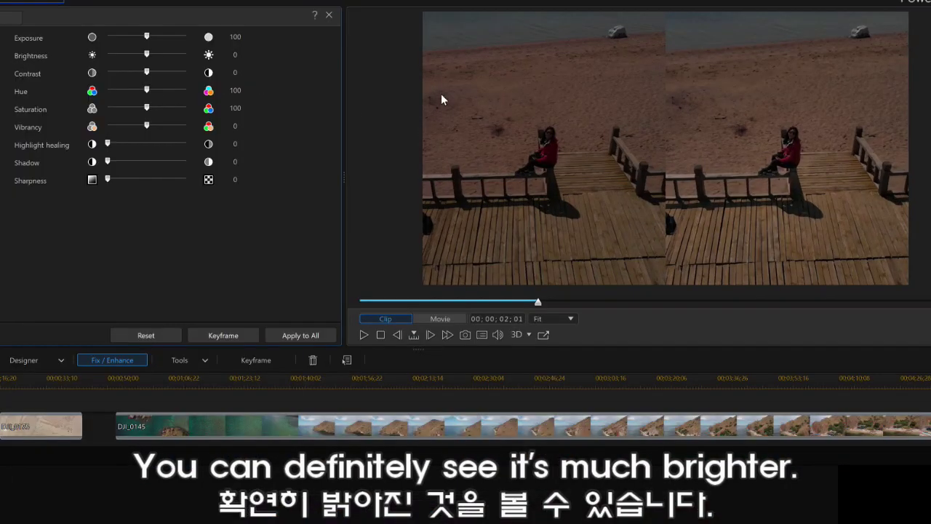
left_click_drag(147, 55, 160, 55)
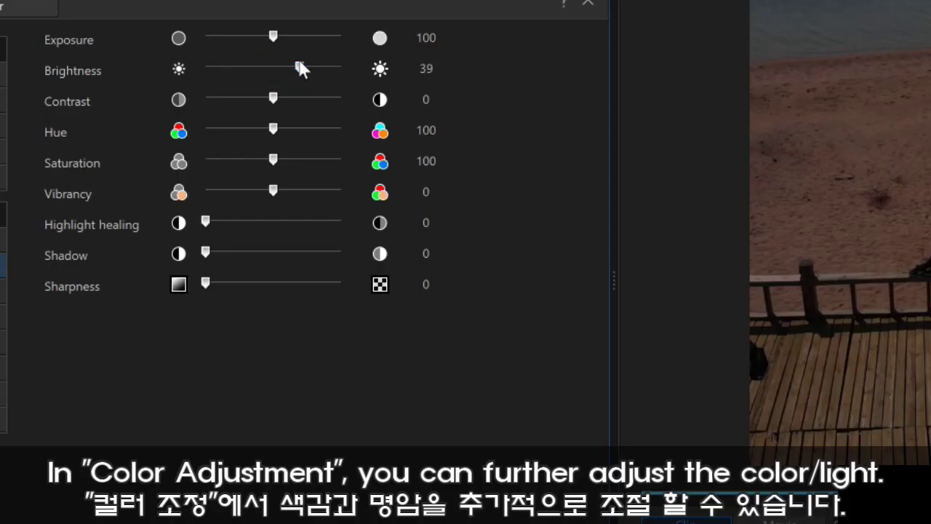
left_click_drag(299, 61, 278, 36)
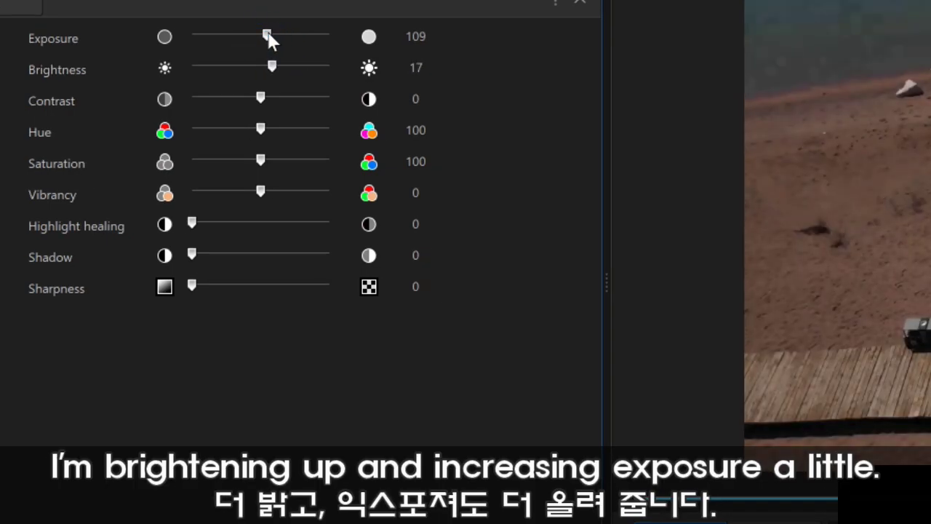
left_click_drag(268, 37, 272, 37)
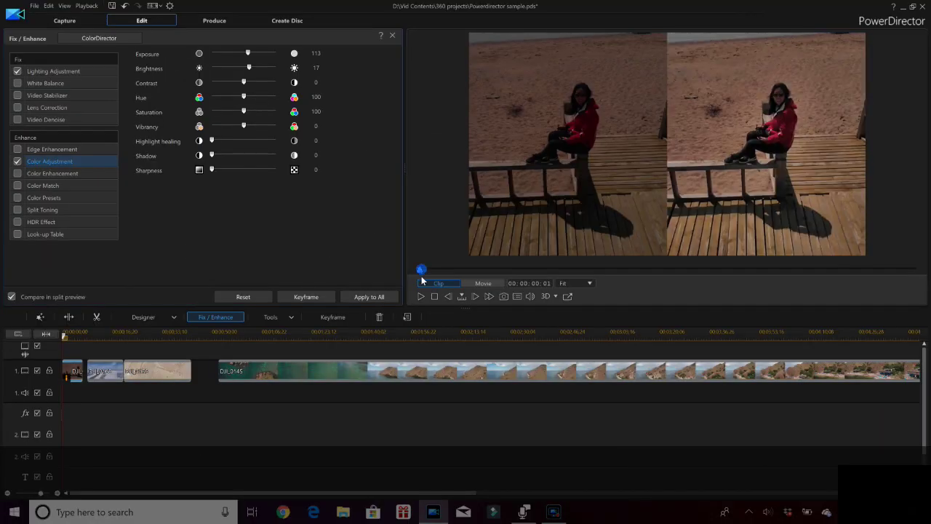
left_click(645, 523)
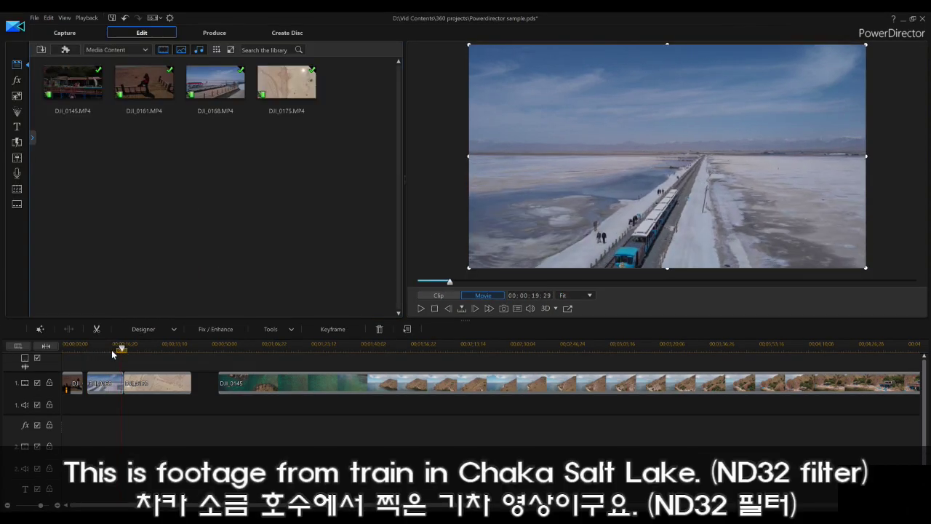
Clear the timeline selection, move the playhead onto the sand clip and select it
left_click(111, 352)
left_click_drag(132, 357, 142, 359)
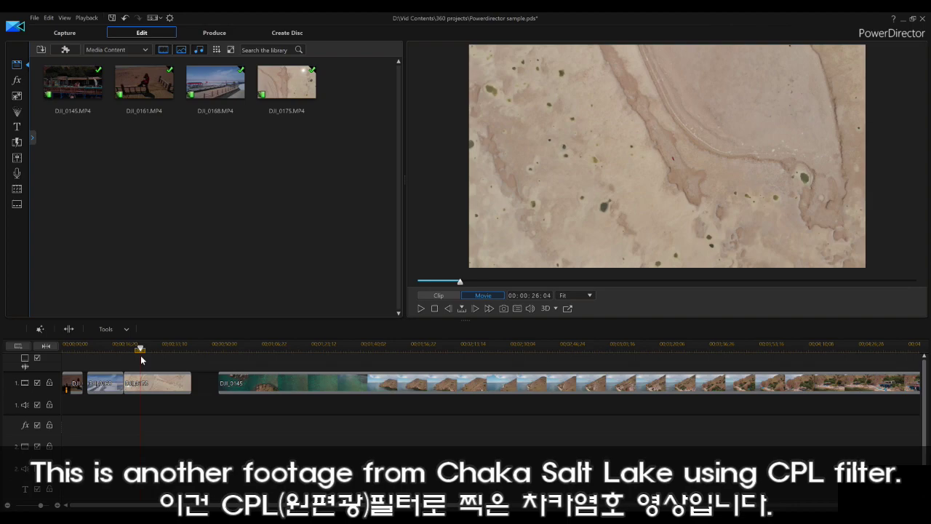
left_click(143, 366)
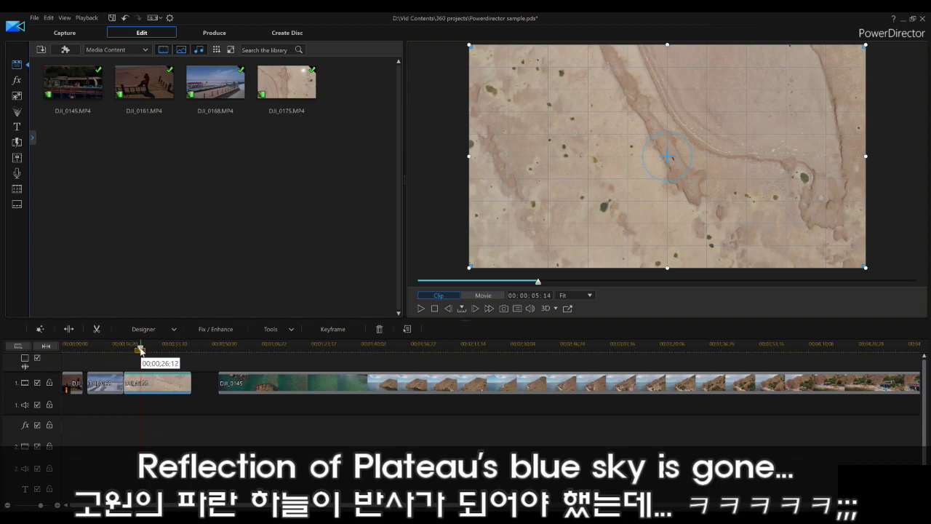
Scrub from the train clip through the sand clip, then open Fix/Enhance for the sand clip
left_click_drag(140, 349, 113, 356)
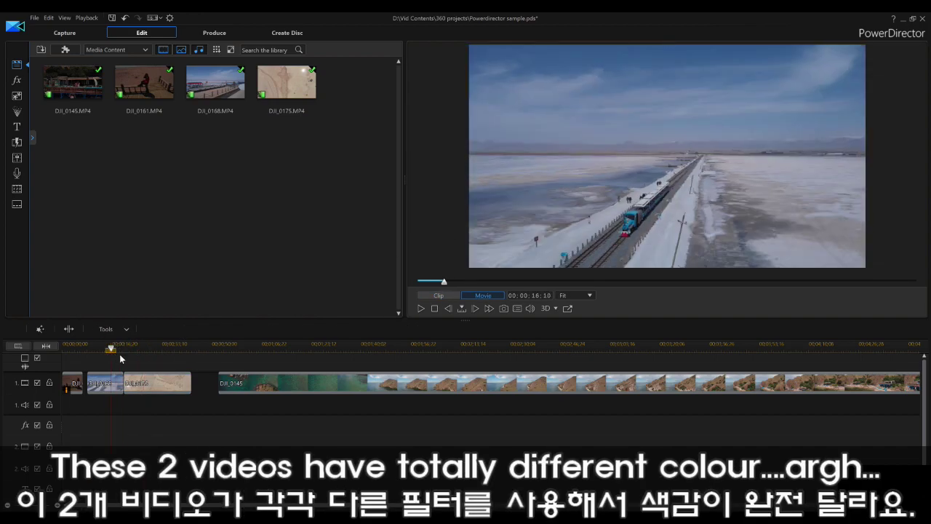
left_click(121, 356)
left_click_drag(121, 362, 133, 364)
left_click(156, 381)
left_click(216, 328)
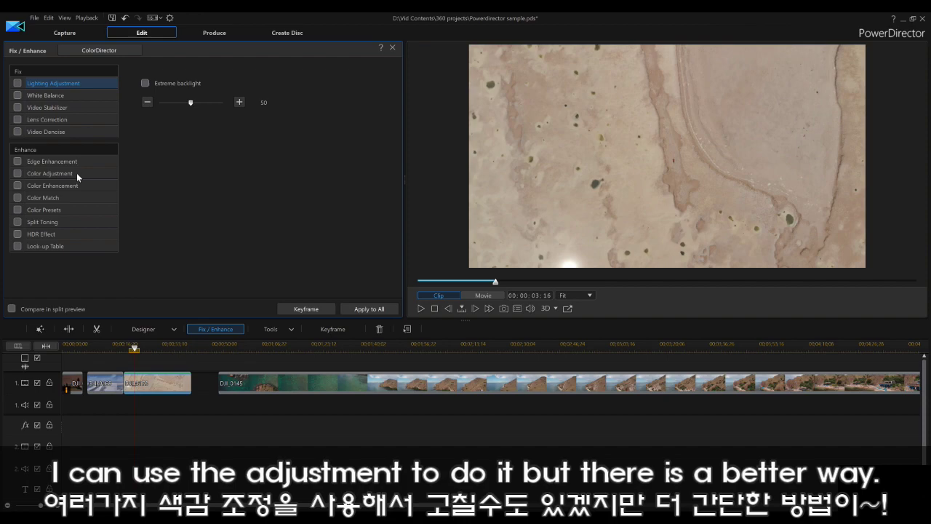
Turn on Color Match and match the sand clip to the train frame at 00;00;04;19
left_click(18, 197)
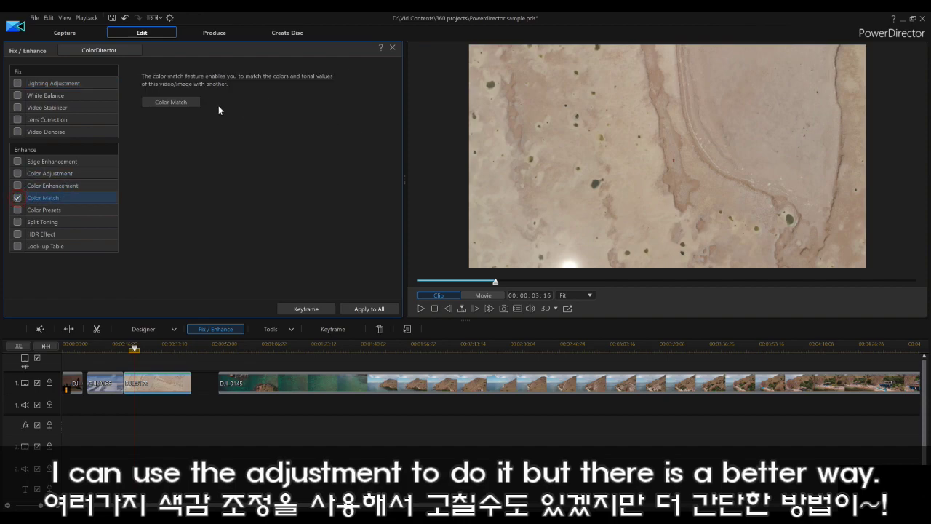
left_click(190, 102)
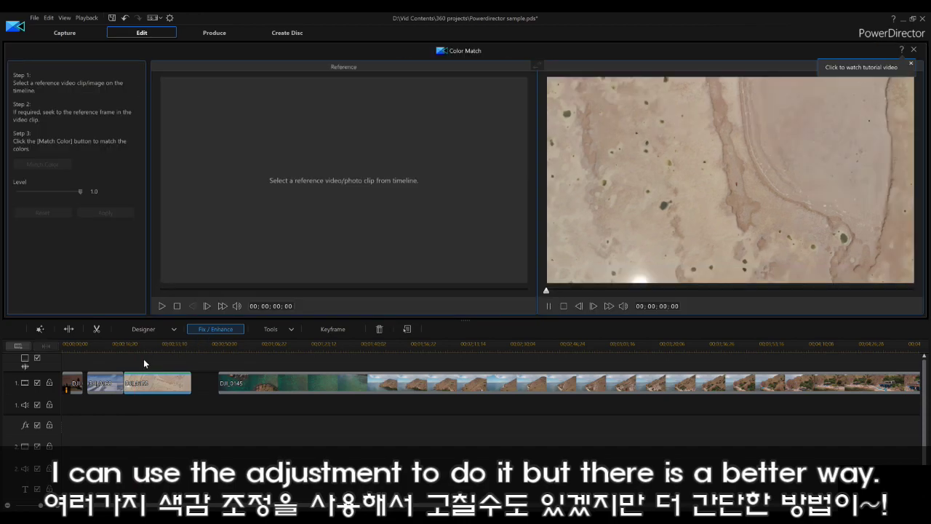
left_click(107, 387)
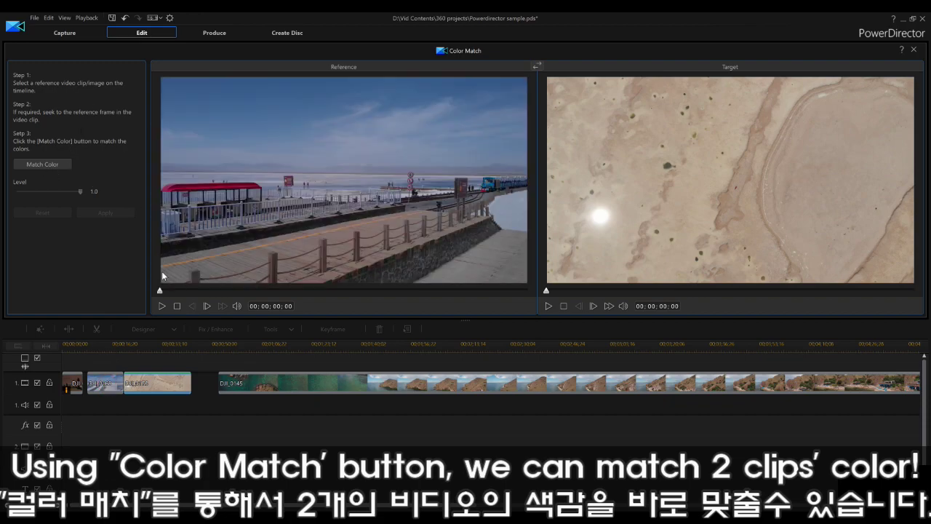
left_click(102, 382)
left_click(298, 289)
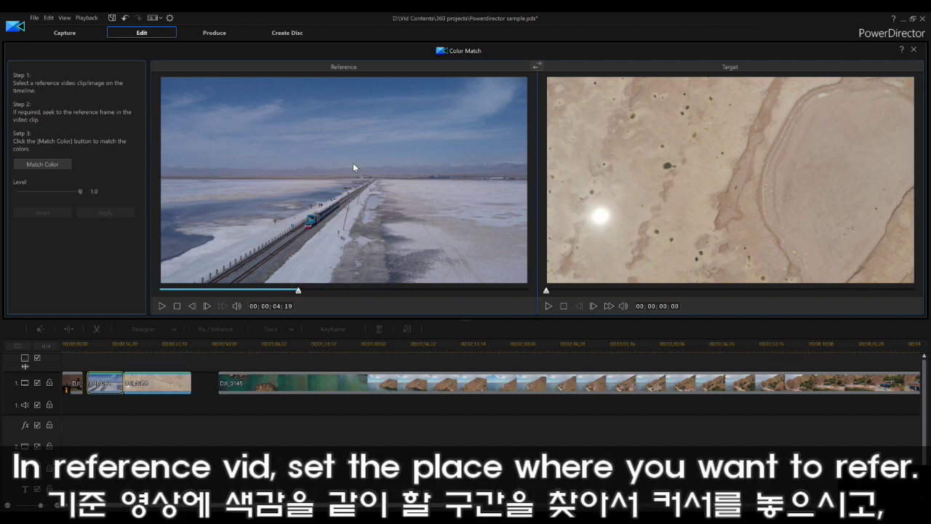
left_click(43, 164)
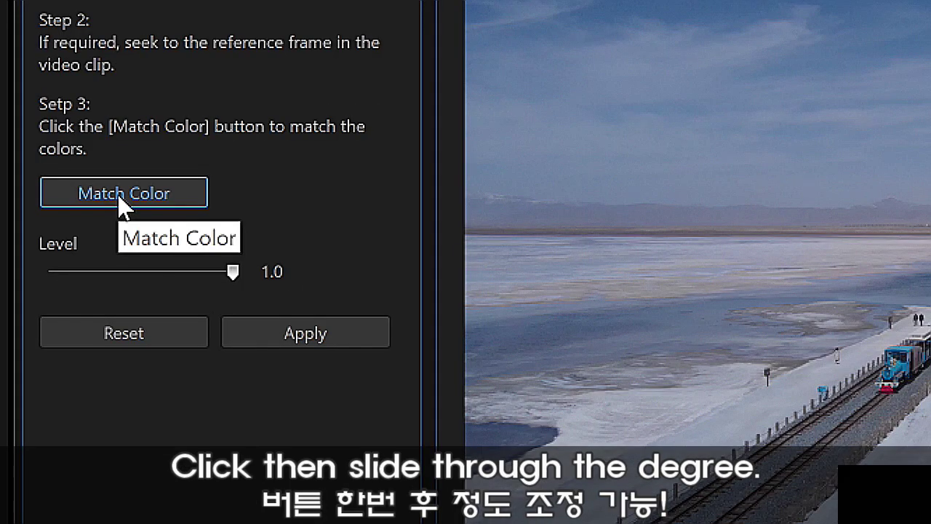
Lower the Color Match level to 0.3
left_click(124, 206)
left_click_drag(235, 276, 203, 286)
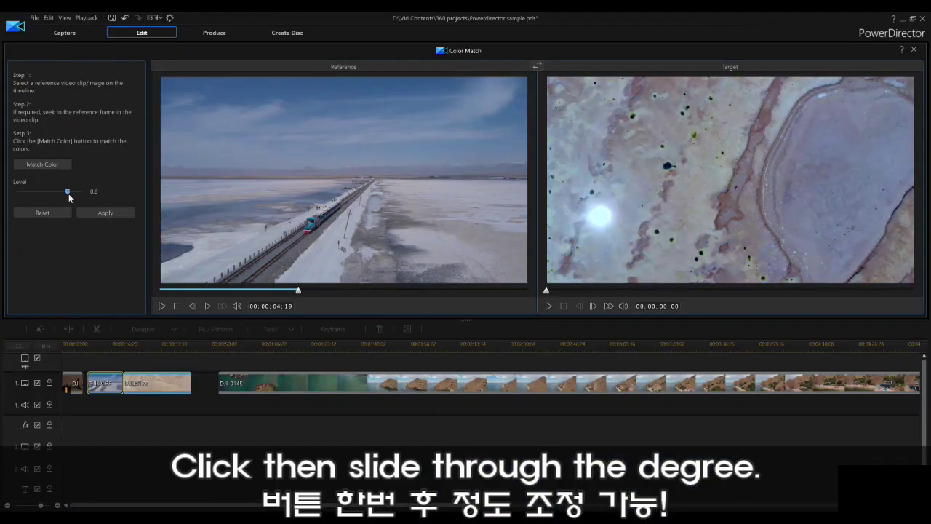
mouse_move(69, 197)
left_mouse_down()
mouse_move(32, 195)
mouse_move(55, 195)
left_mouse_up()
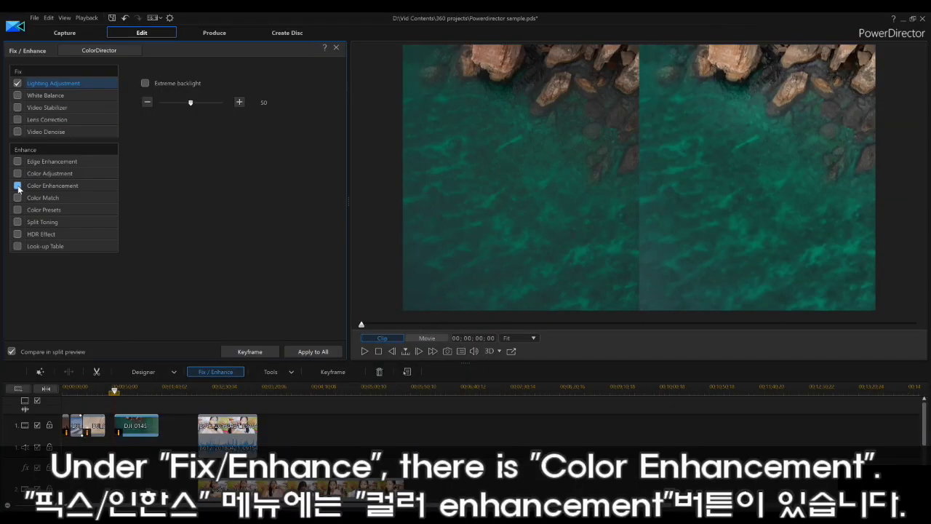
Turn on Color Enhancement for the sea clip and reduce its degree to about 27
left_click(18, 186)
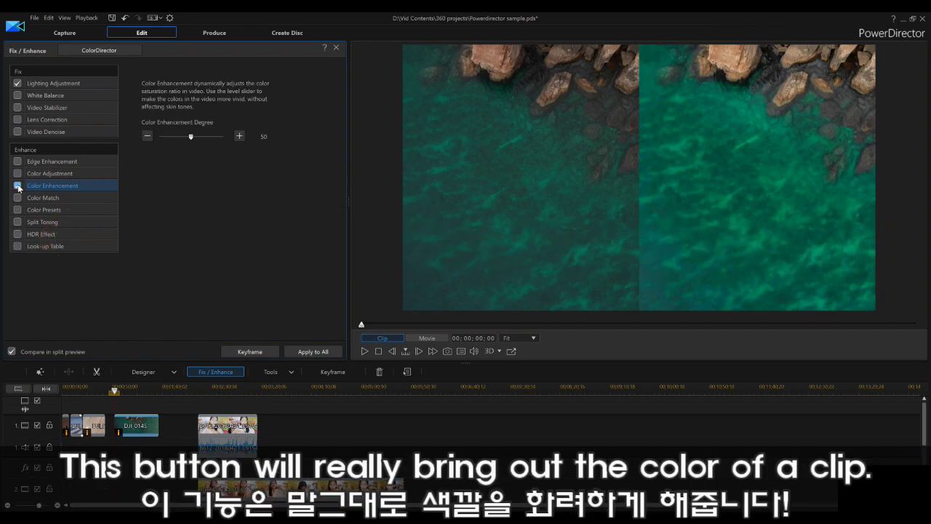
left_click_drag(190, 136, 187, 137)
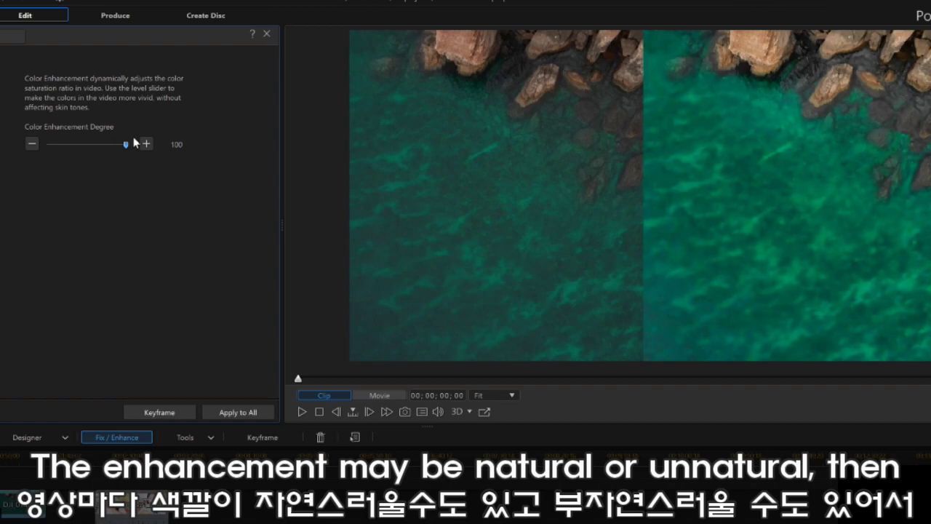
left_click_drag(133, 143, 70, 150)
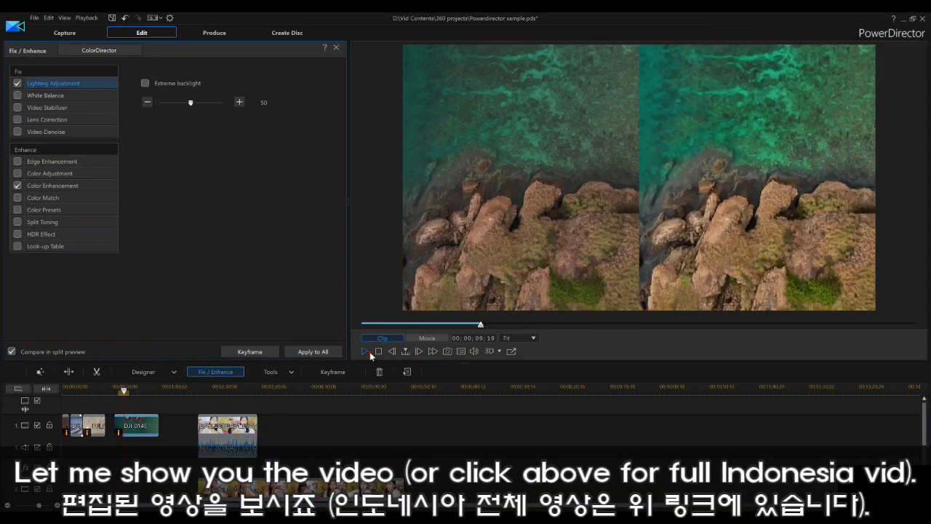
Play the before/after comparison and move on to the mountain section of the timeline
left_click(365, 351)
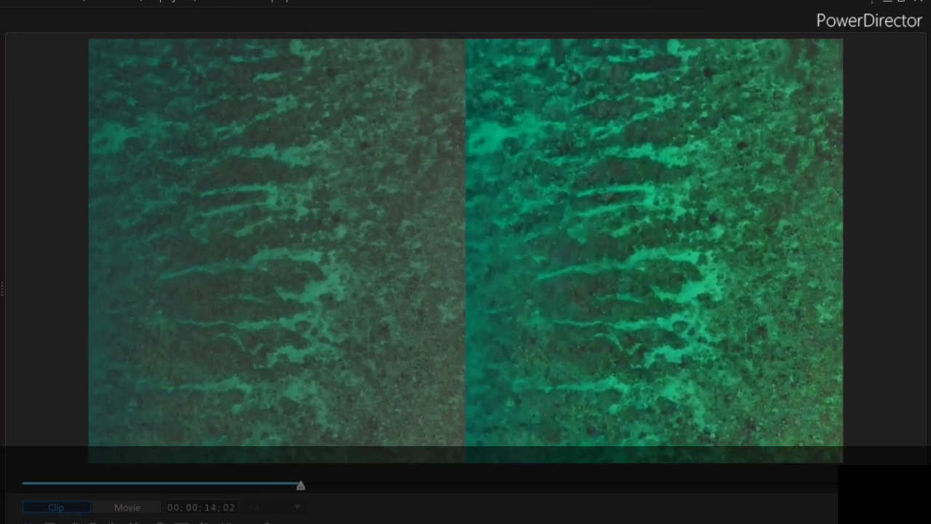
left_click_drag(307, 486, 567, 504)
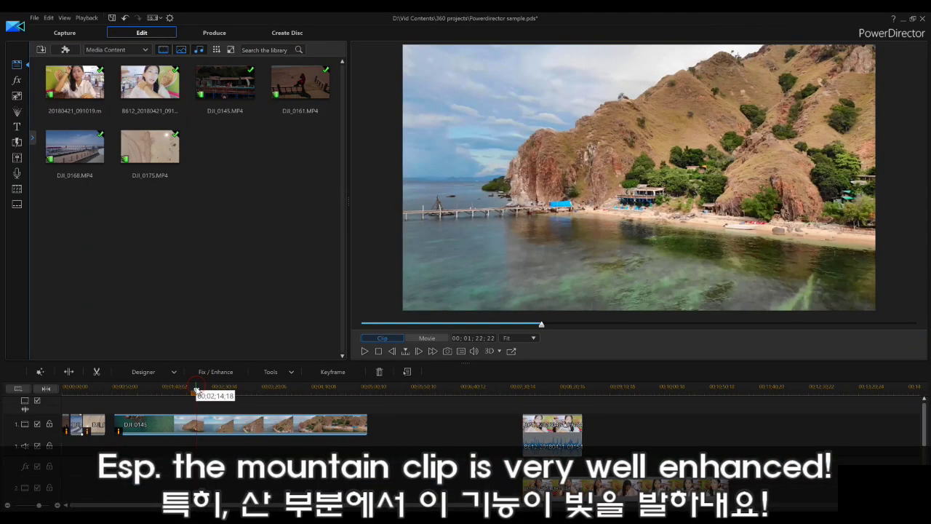
left_click(196, 387)
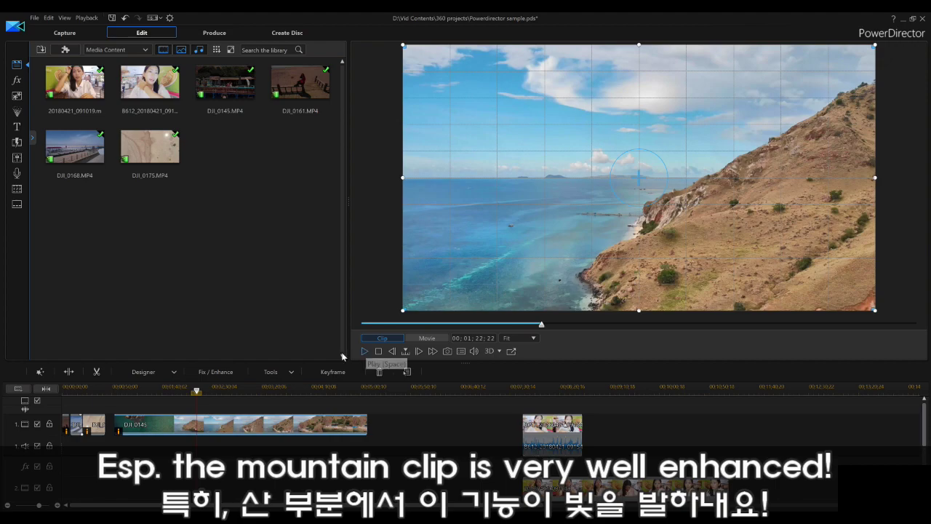
Show the mountain clip in split preview, toggling Color Enhancement off and back on to compare
left_click(211, 373)
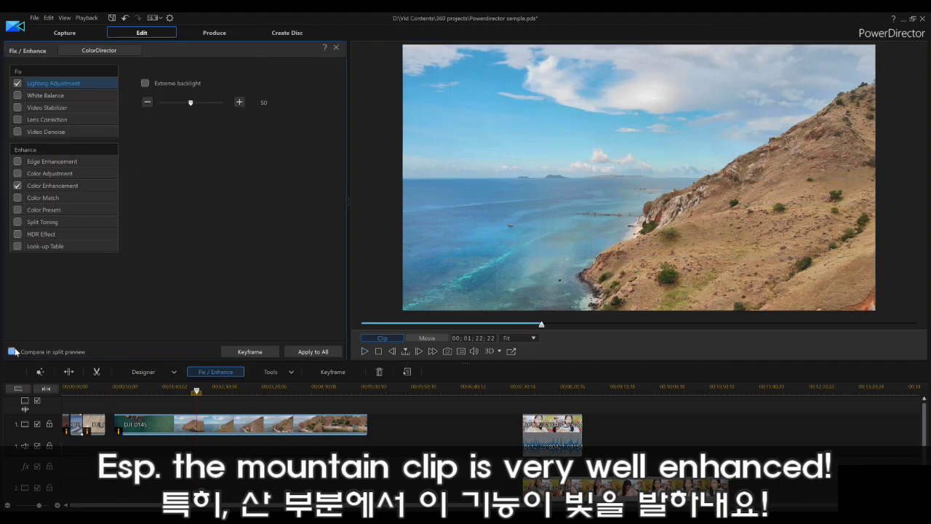
left_click(11, 351)
left_click(17, 186)
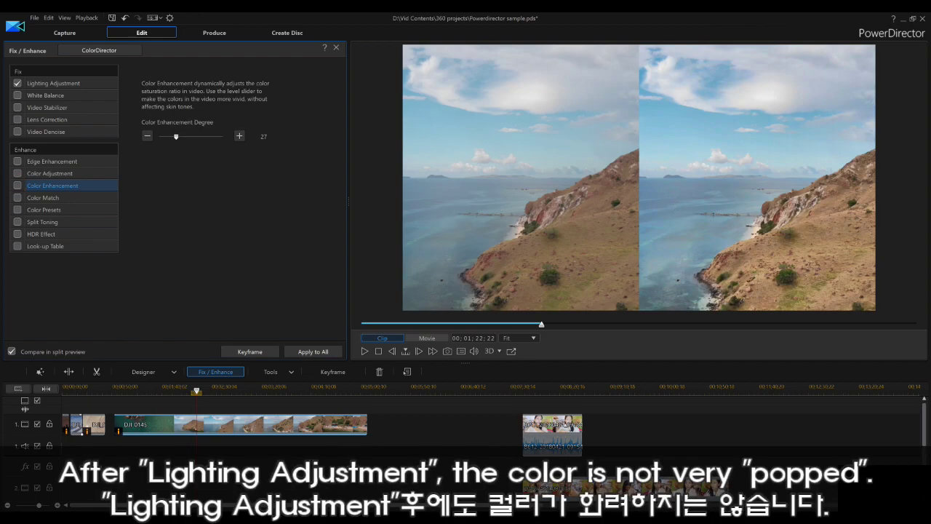
left_click(18, 185)
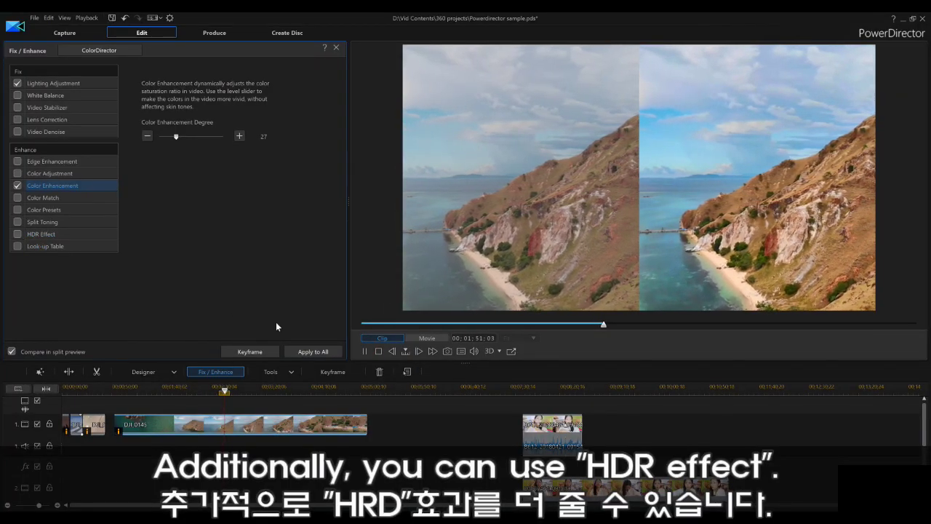
Enable HDR Effect on the mountain clip with Glow strength 11 and play the comparison
left_click(18, 234)
left_click(18, 236)
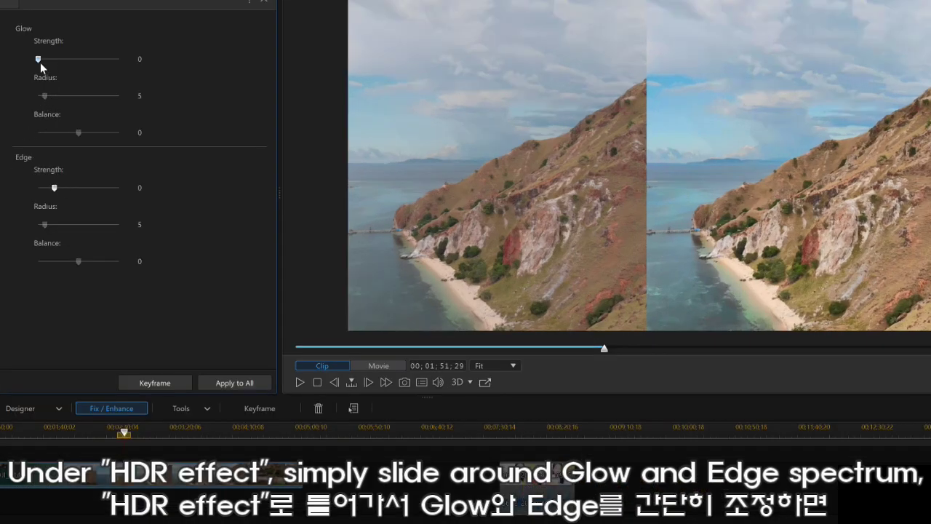
left_click_drag(40, 63, 48, 62)
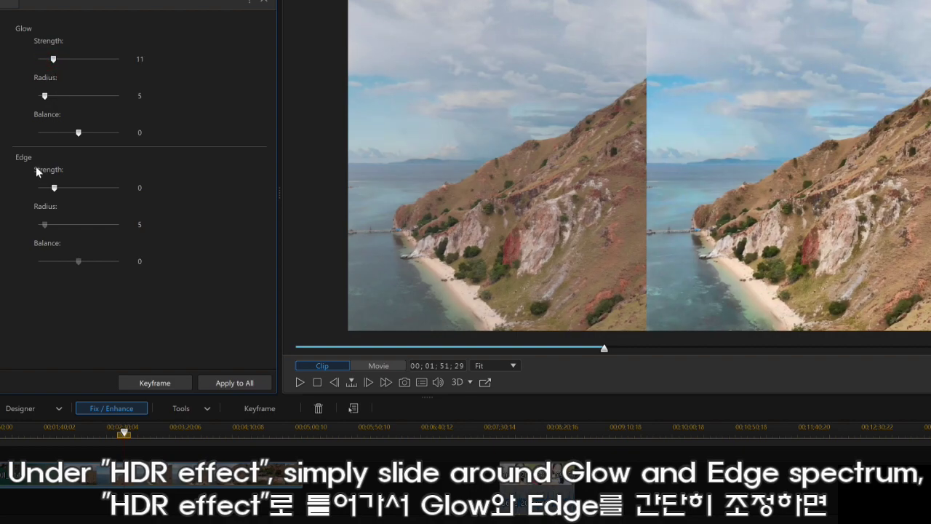
left_click(55, 187)
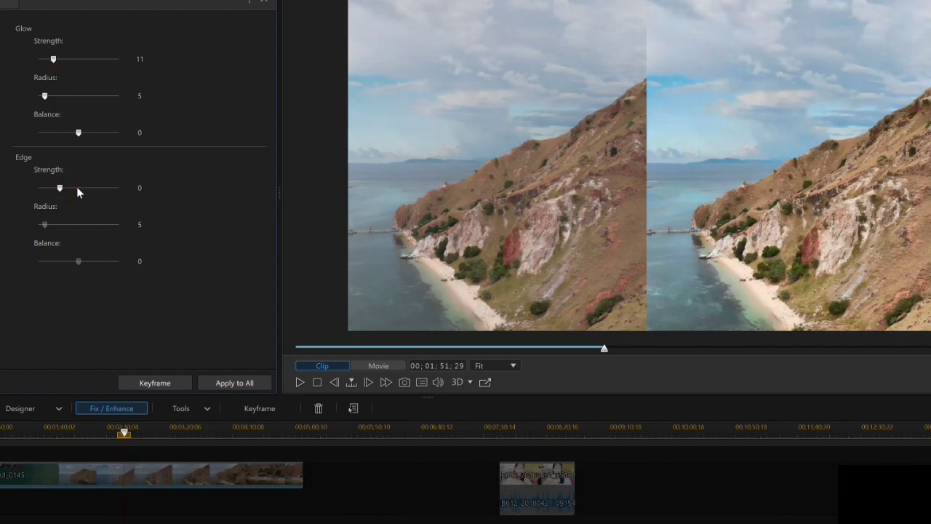
left_click(57, 62)
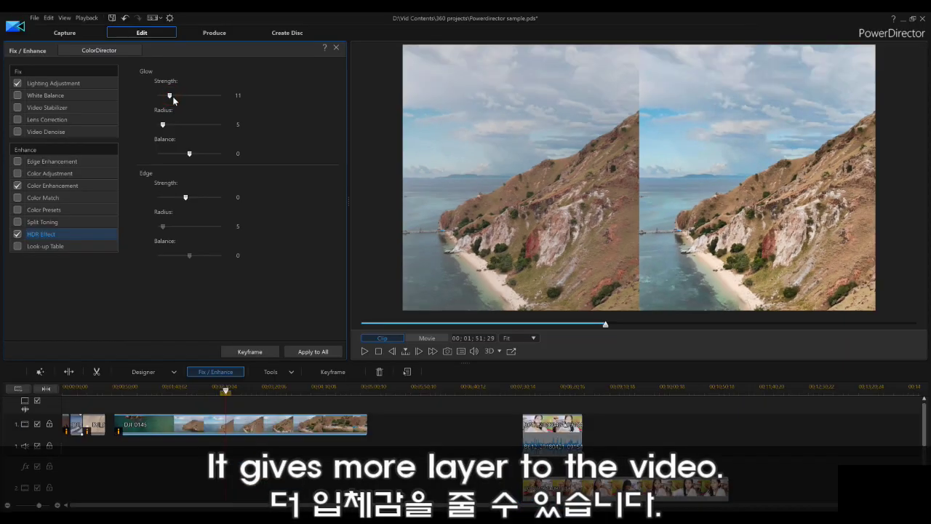
left_click(364, 351)
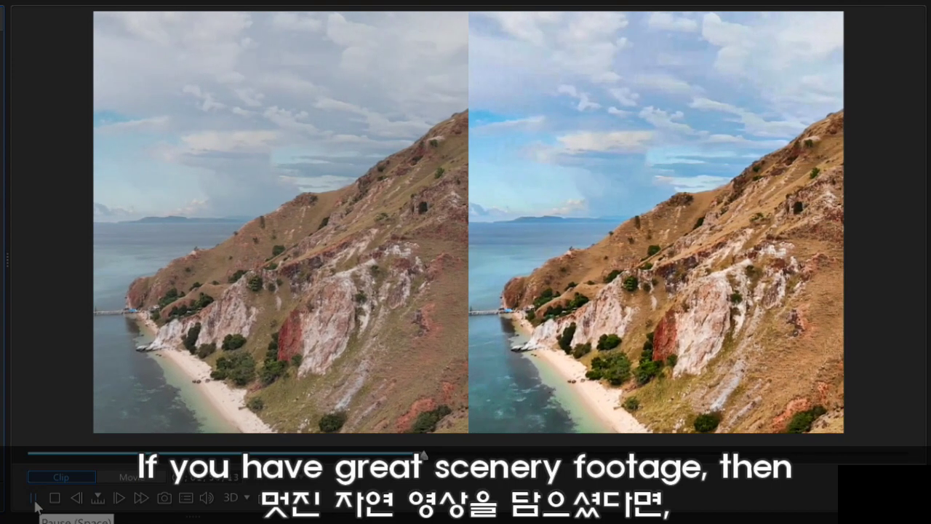